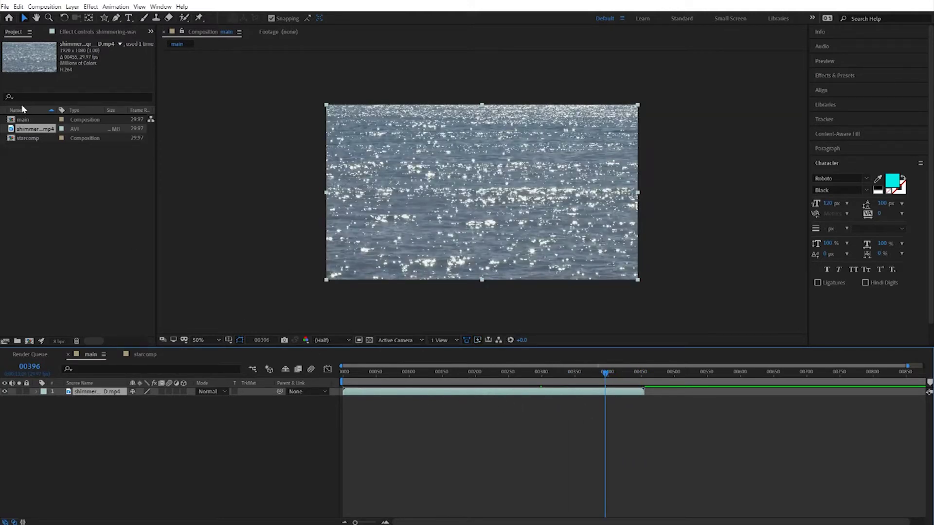
Set the shimmering-waves footage to loop 10 times in its footage interpretation settings.
right_click(27, 130)
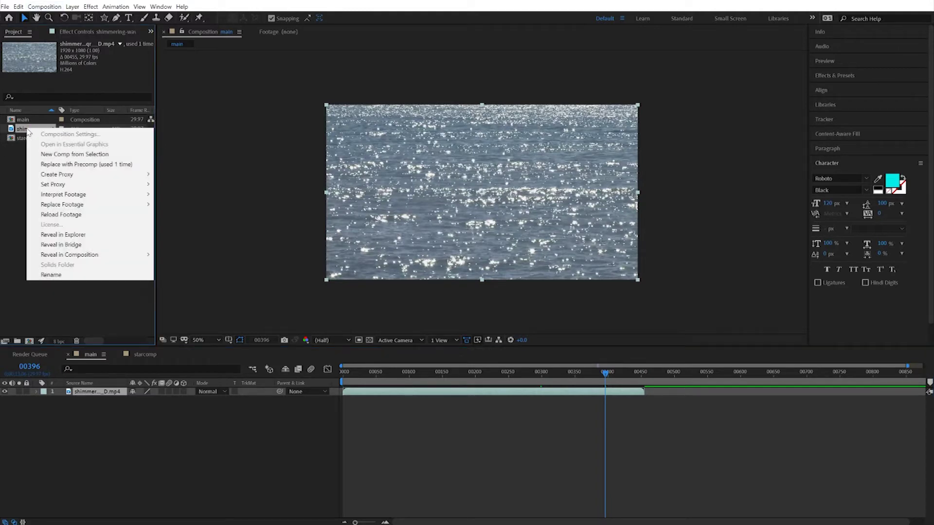
mouse_move(57, 195)
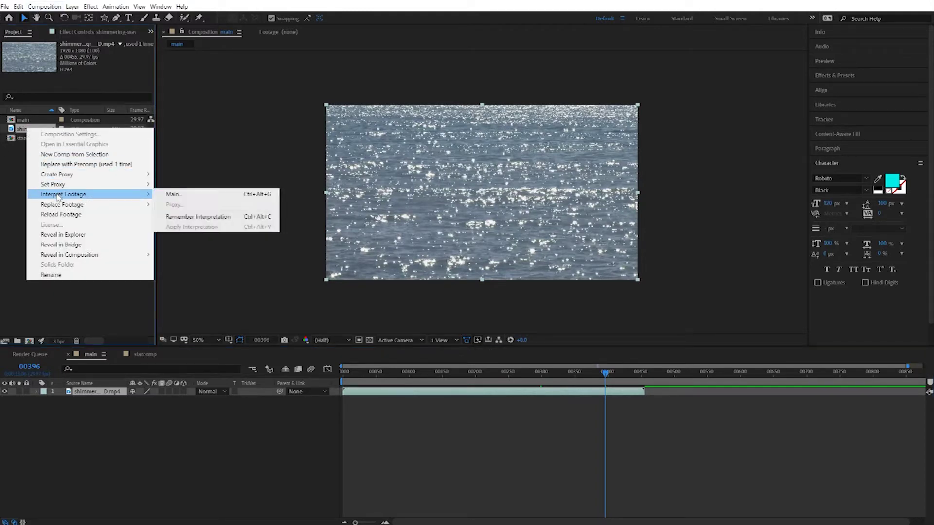
left_click(181, 197)
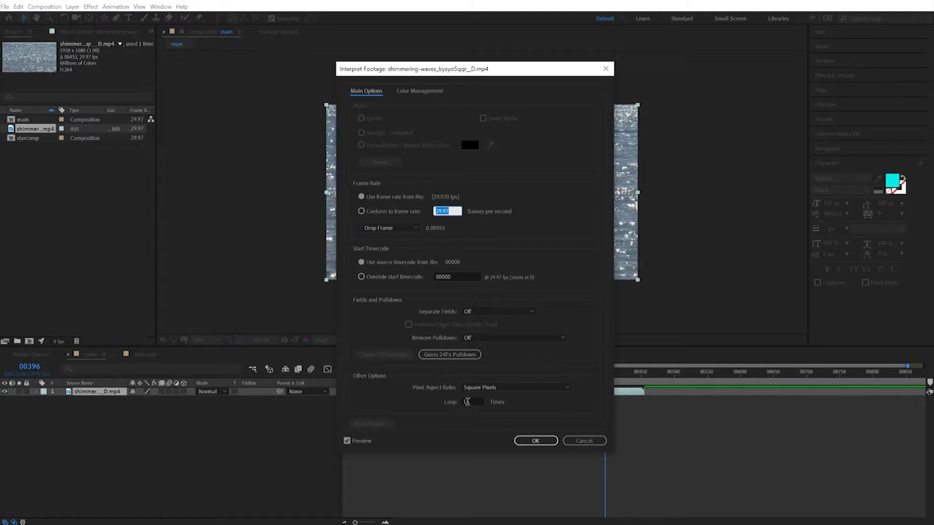
left_click(467, 401)
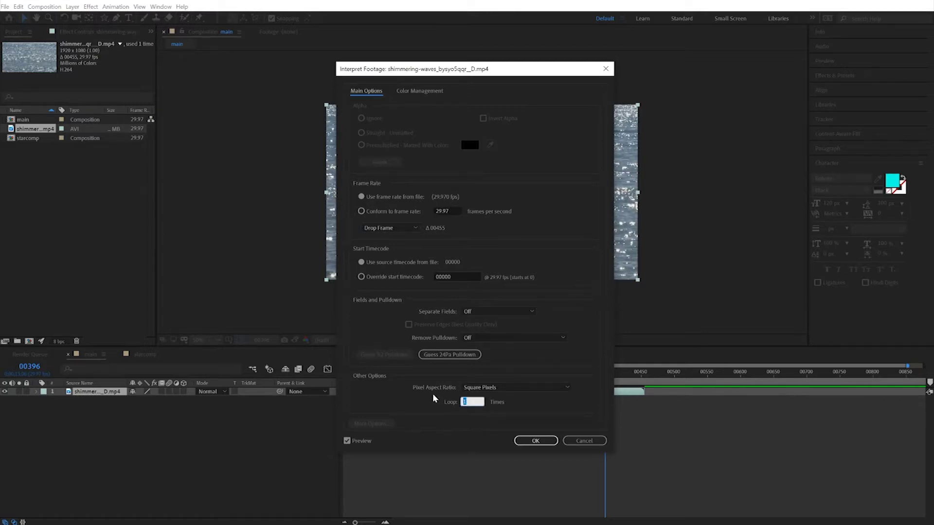
type("10")
left_click(535, 440)
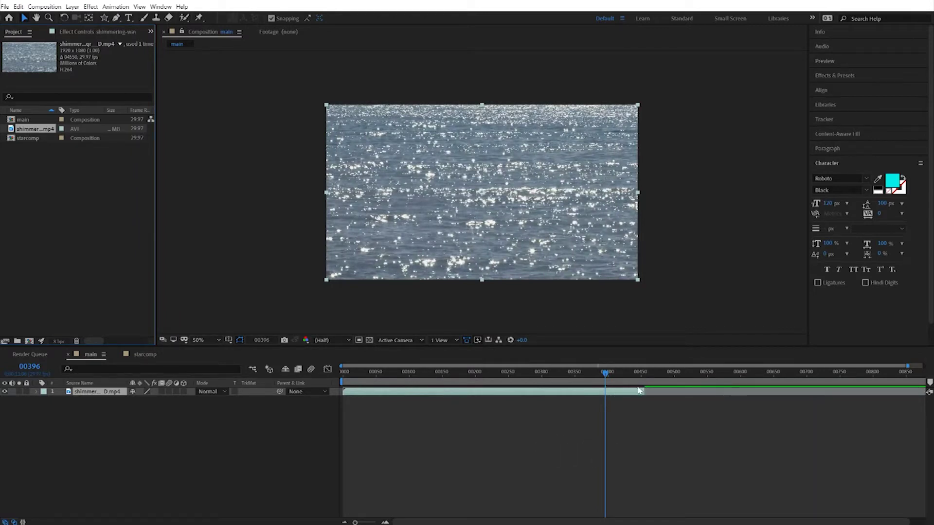
Extend the waves layer's end to frame 899 of the main composition and preview it from the start.
left_click_drag(644, 391, 587, 395)
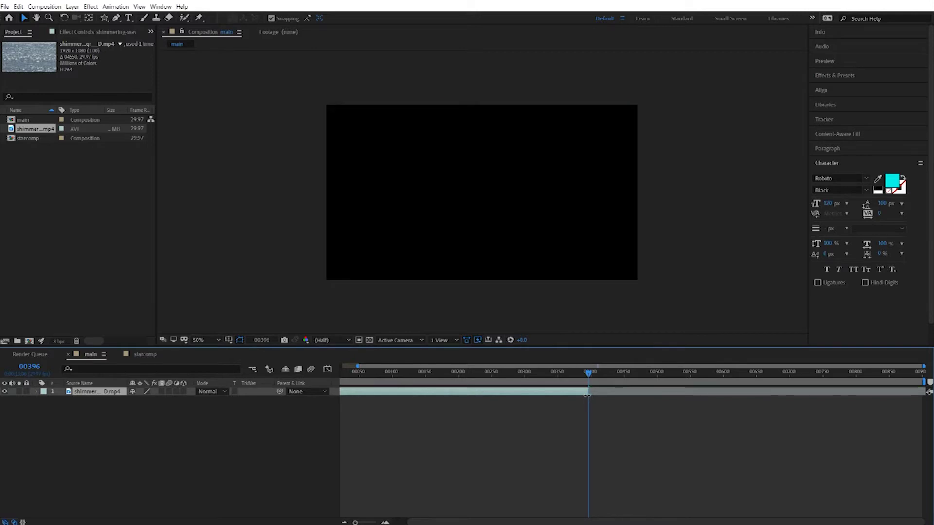
key("space")
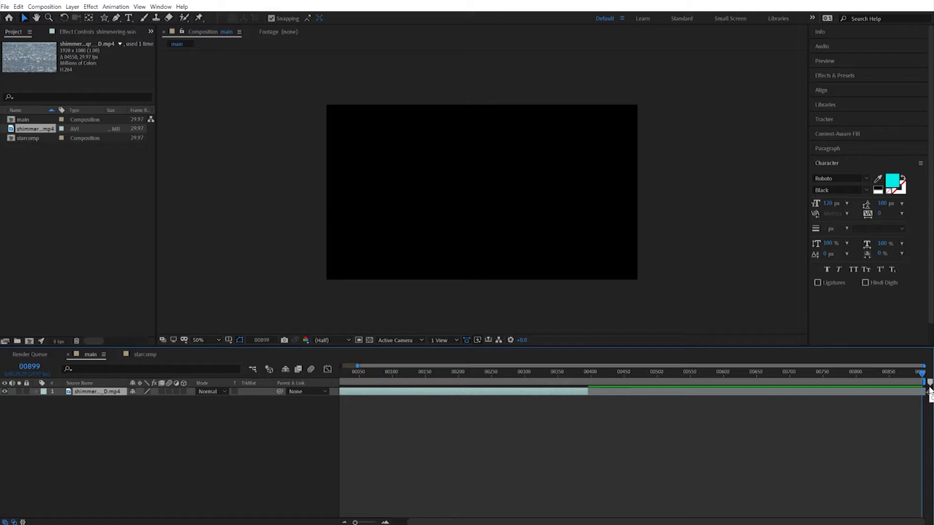
key("alt+bracketright")
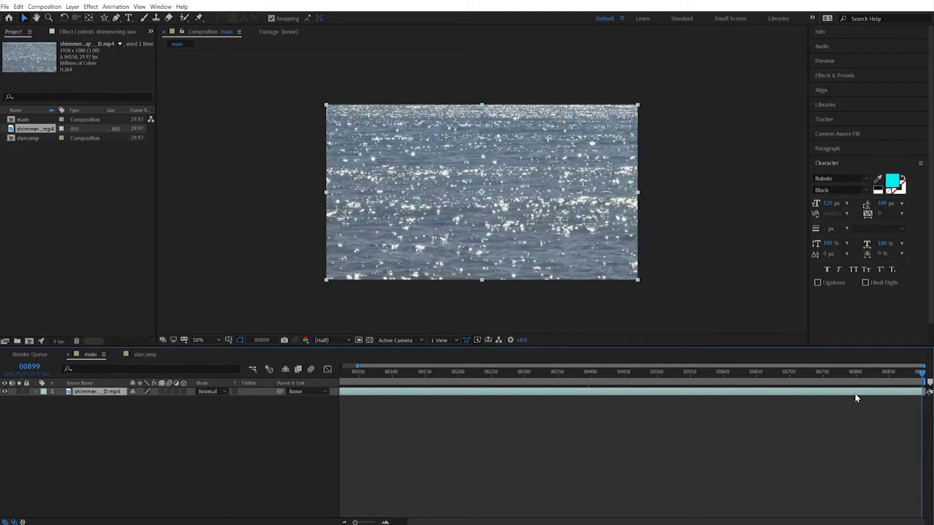
left_click_drag(922, 374, 343, 379)
key("space")
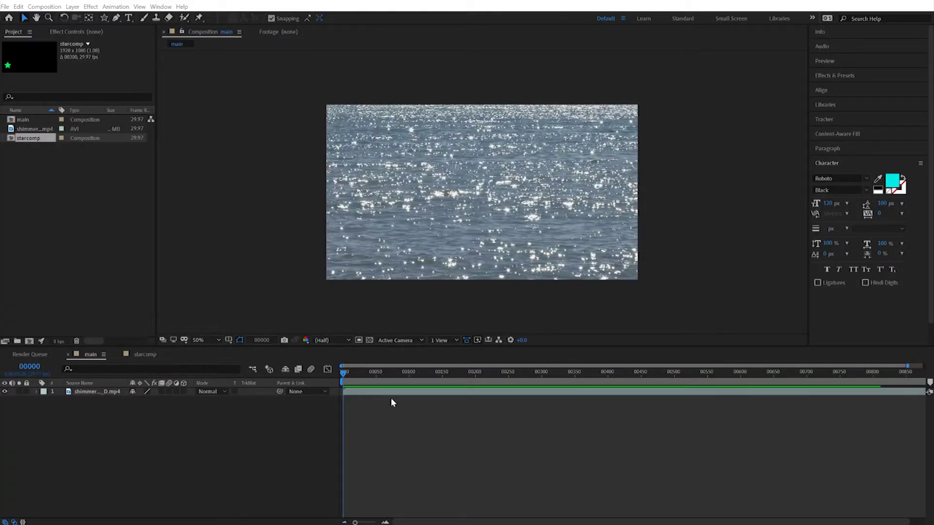
Add the starcomp composition to the main timeline above the waves layer.
right_click(28, 141)
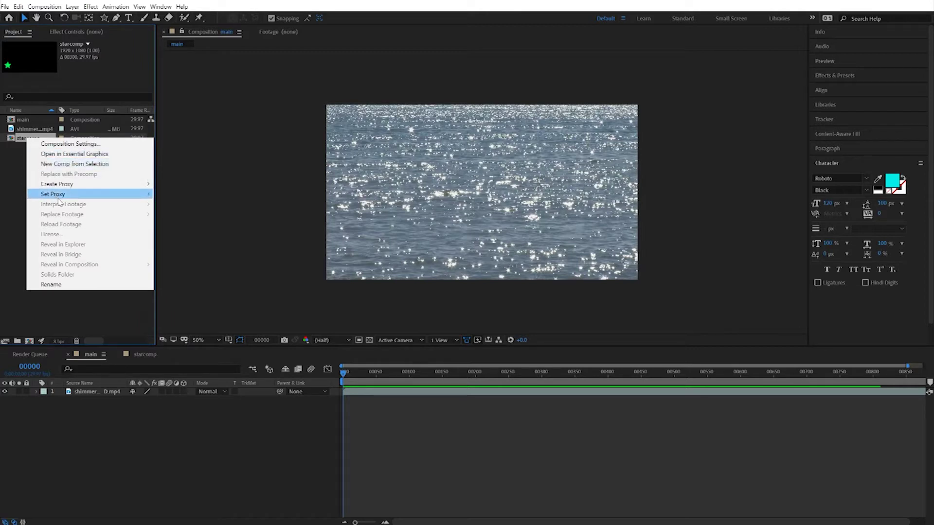
left_click(10, 149)
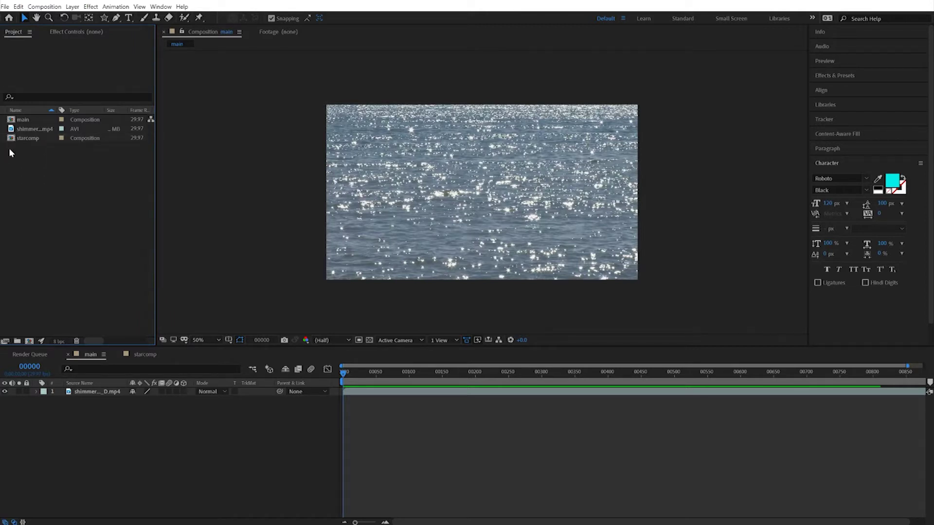
left_click_drag(13, 142, 18, 389)
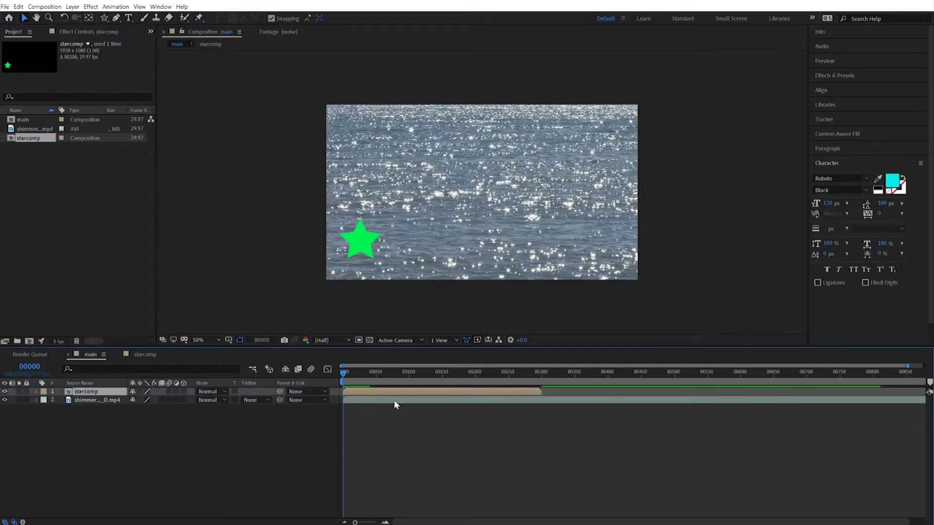
Preview the starcomp layer from the first frame to near its end, and return to frame 0.
key("space")
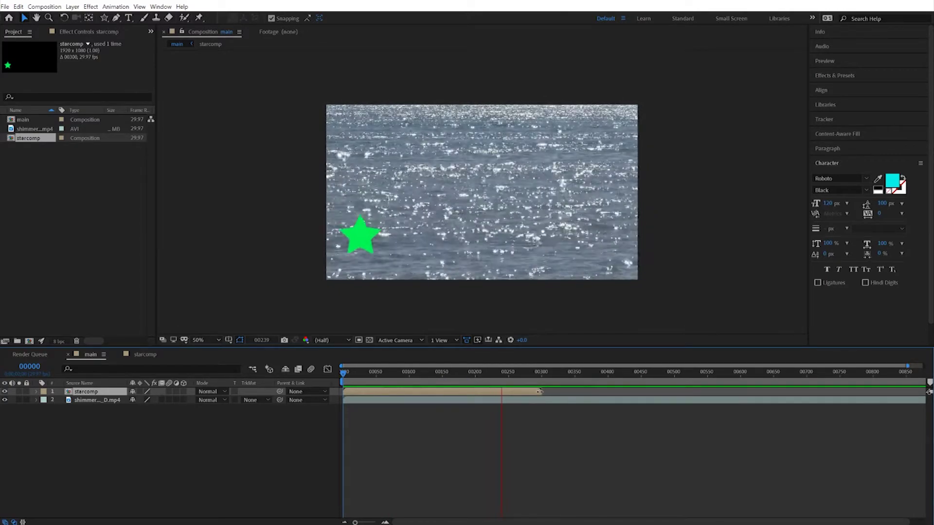
key("space")
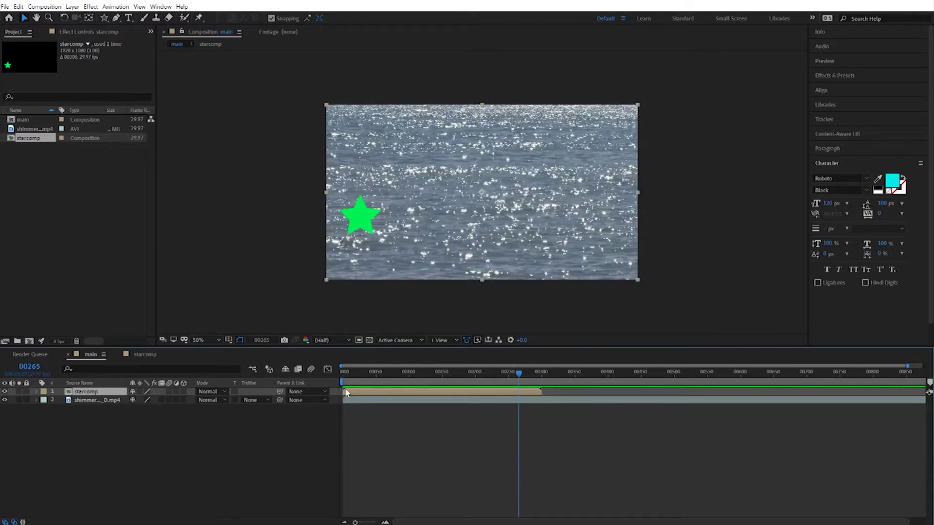
left_click_drag(518, 372, 322, 372)
key("space")
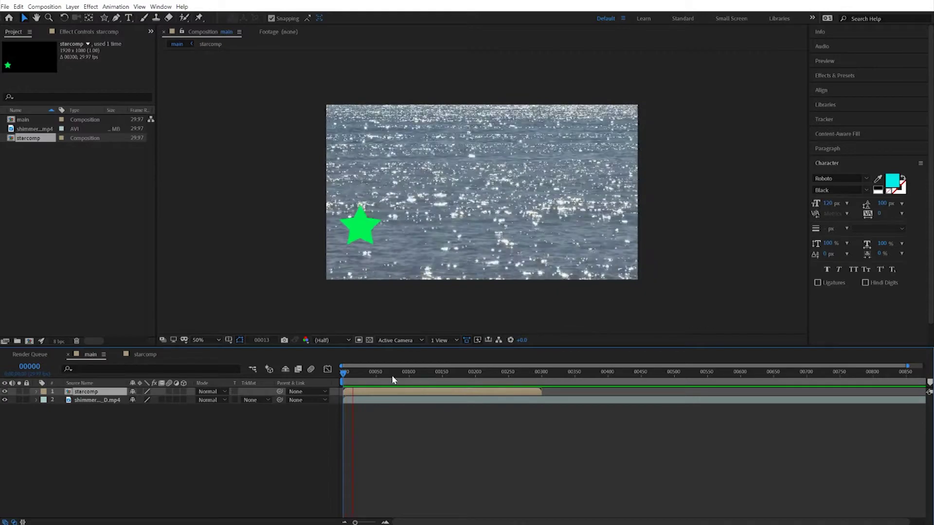
mouse_move(536, 370)
left_mouse_down()
mouse_move(545, 370)
mouse_move(537, 371)
left_mouse_up()
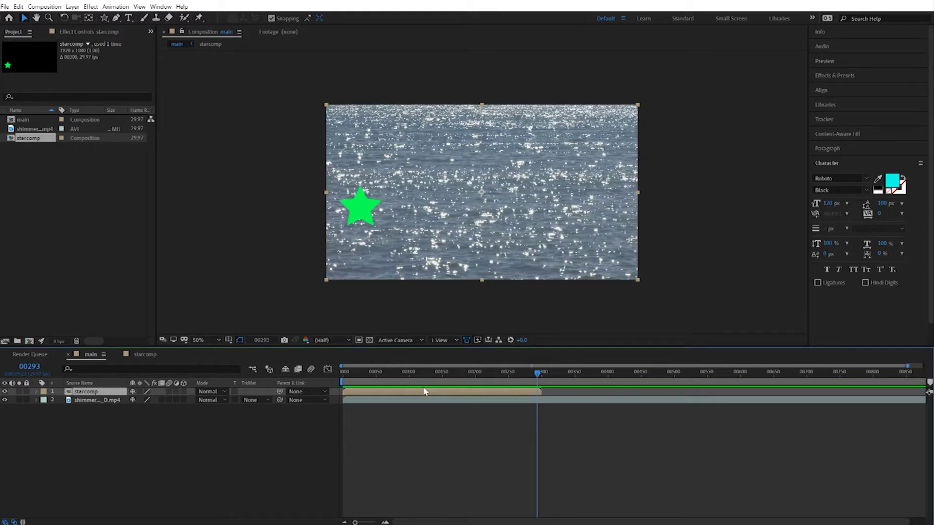
left_click(343, 372)
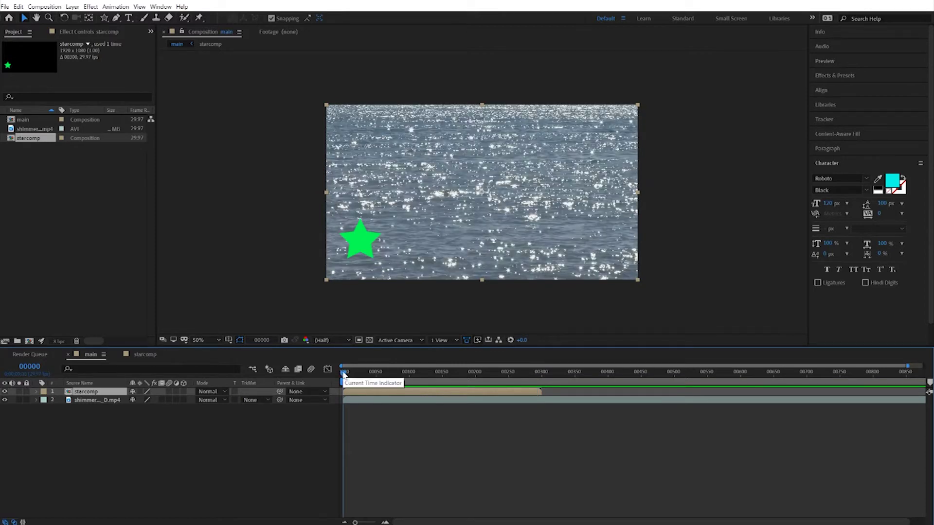
mouse_move(345, 373)
left_mouse_down()
mouse_move(511, 379)
mouse_move(329, 370)
mouse_move(340, 373)
left_mouse_up()
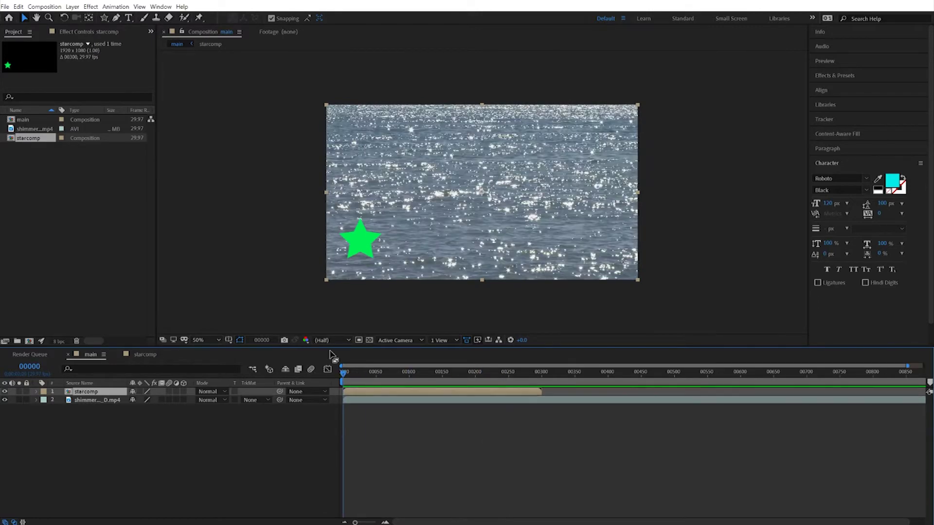
Enable time remapping on the starcomp layer and select its Time Remap property.
left_click(72, 6)
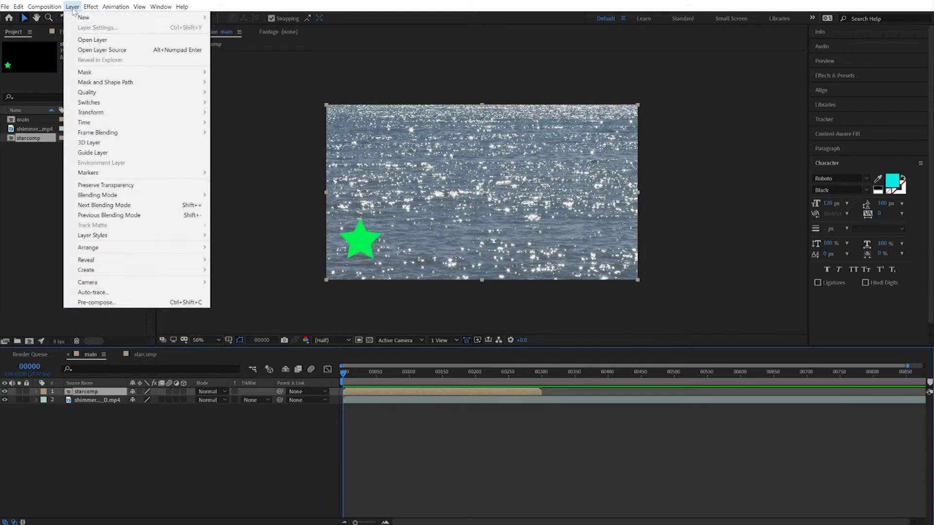
mouse_move(91, 123)
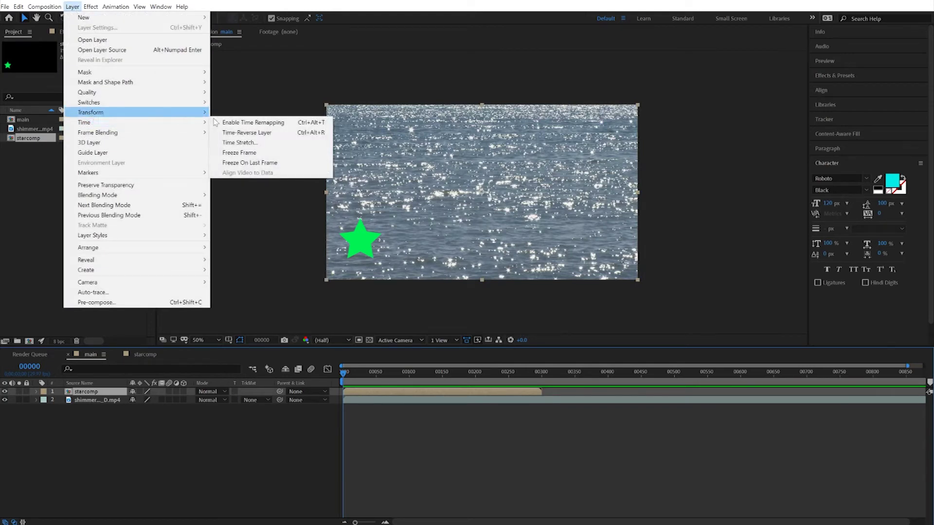
left_click(249, 124)
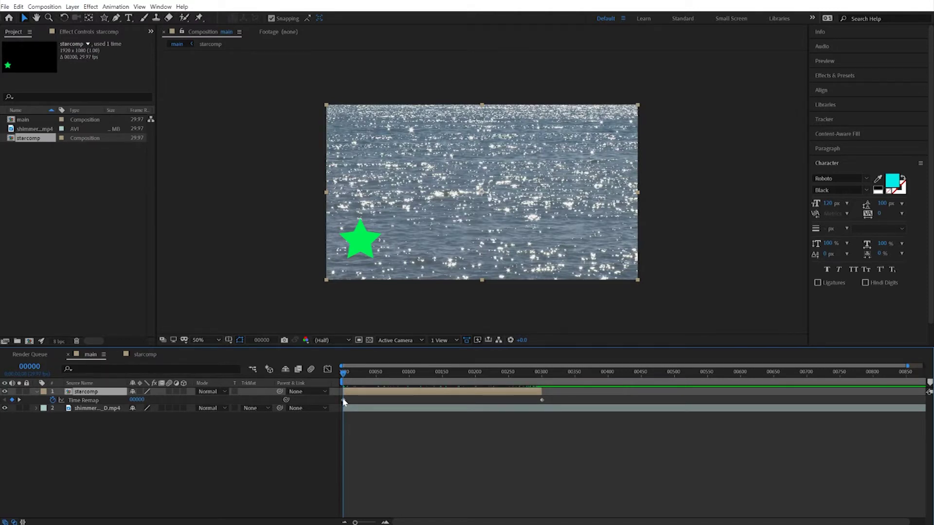
left_click(83, 400)
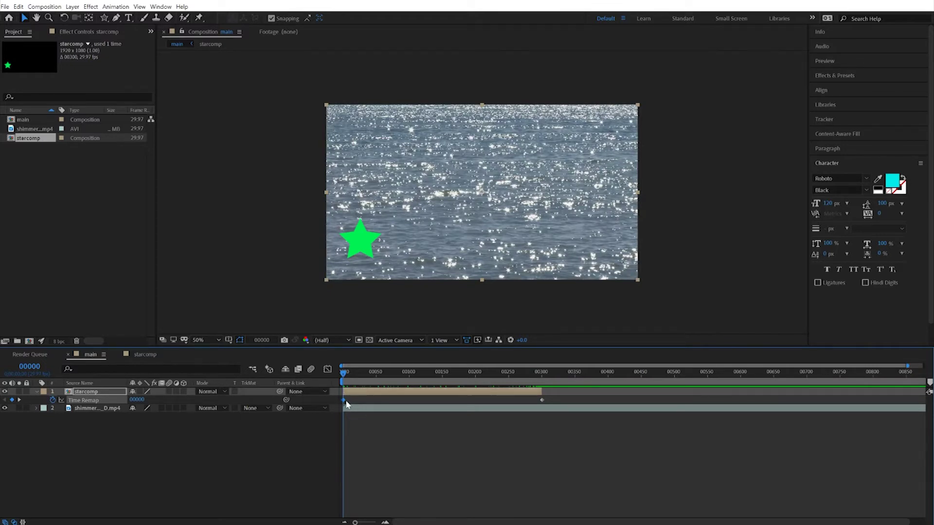
Add a trial Time Remap keyframe at frame 107 with a value of about 182 and view the resulting curve in the graph.
left_click(343, 373)
left_click_drag(341, 373, 414, 374)
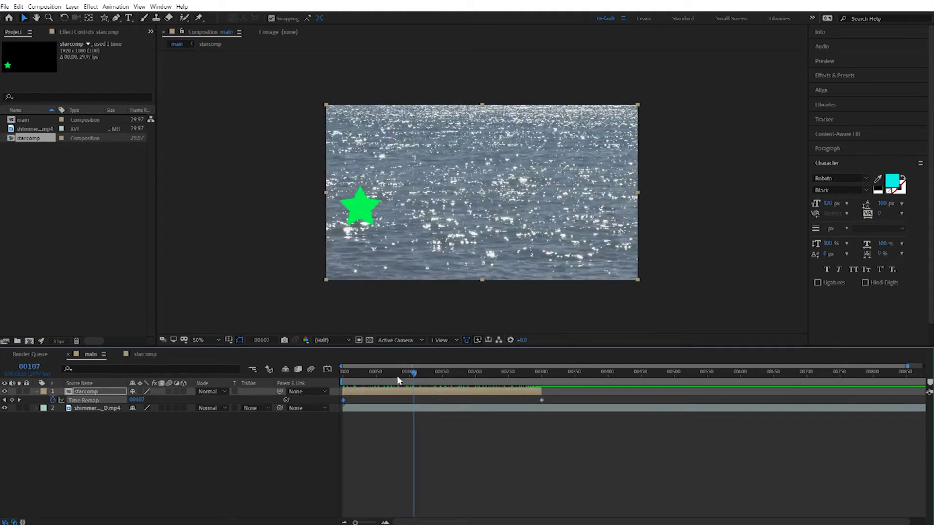
left_click(12, 400)
left_click_drag(139, 402, 182, 405)
left_click(327, 370)
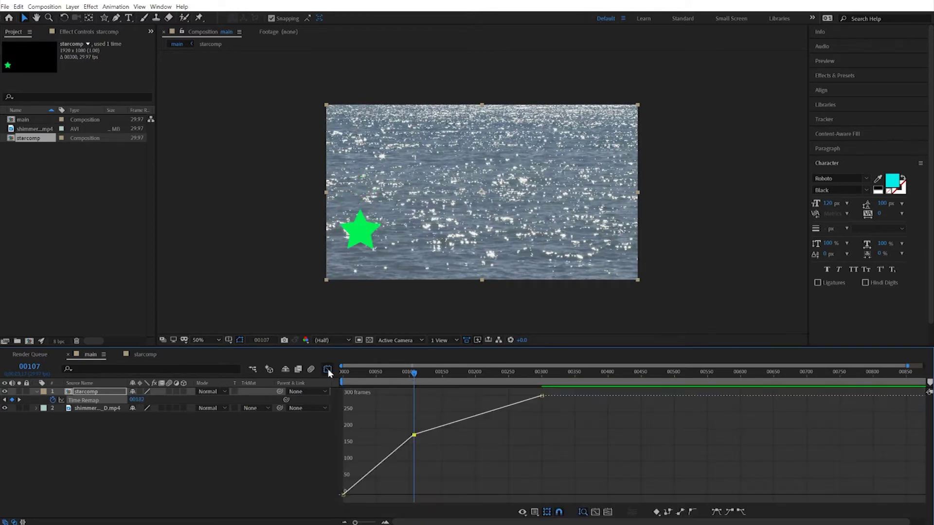
left_click(327, 369)
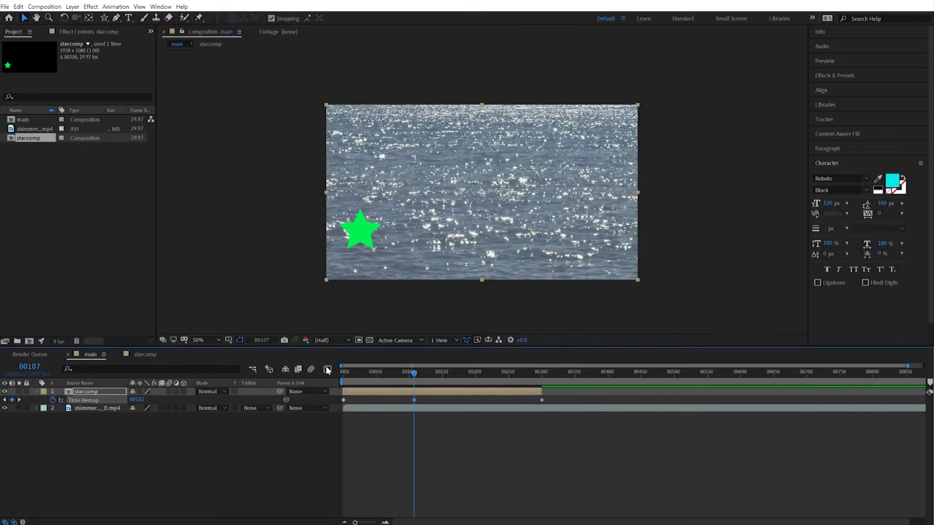
Delete the trial Time Remap keyframe at frame 107.
left_click_drag(413, 372, 414, 399)
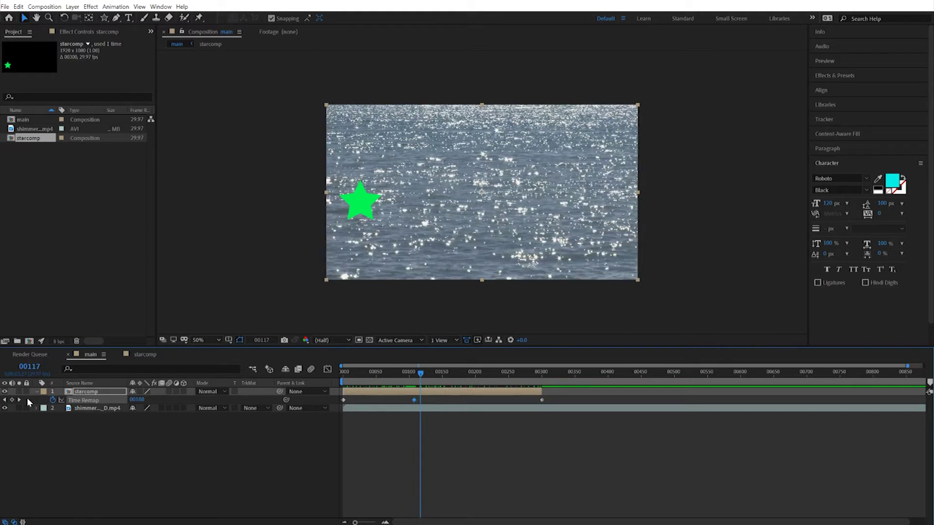
key("Delete")
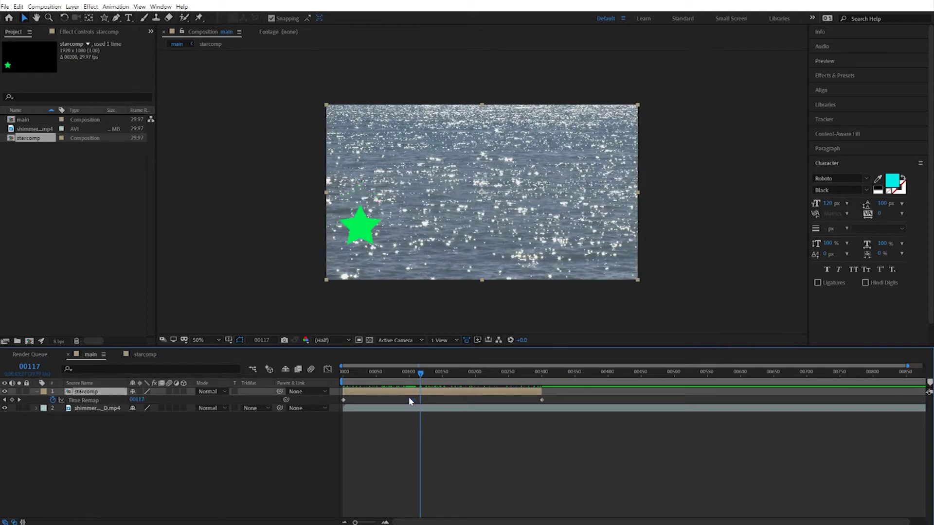
Extend the starcomp layer's end to the end of the main composition and scrub back to frame 0.
left_click_drag(424, 370, 342, 373)
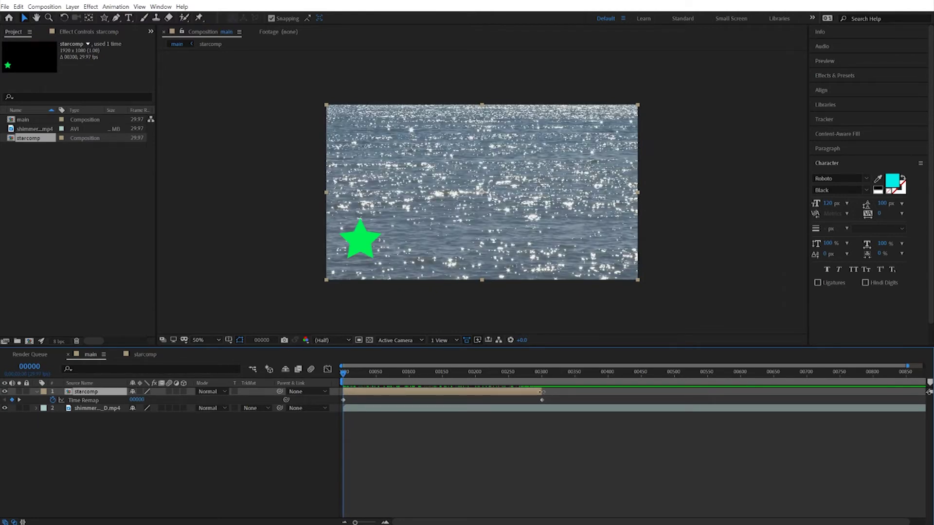
left_click_drag(541, 392, 918, 391)
left_click_drag(521, 373, 278, 364)
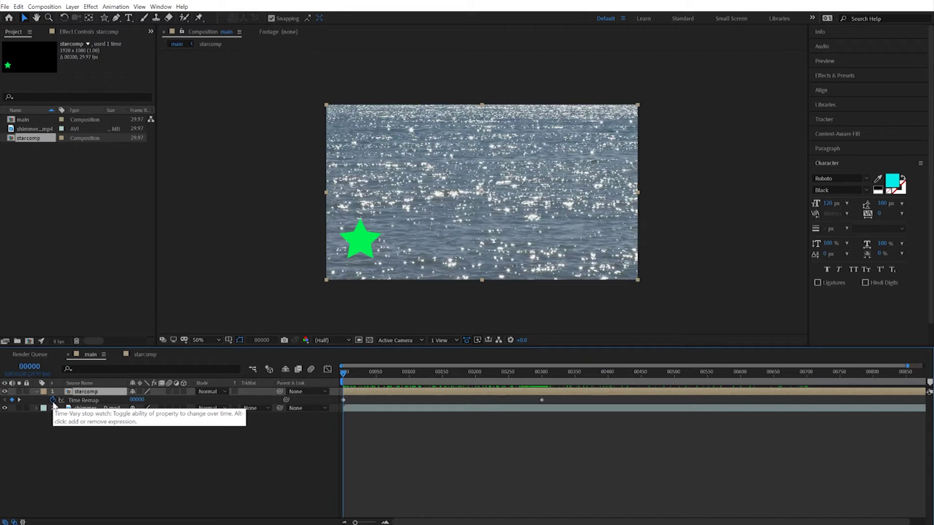
Add the expression loopOut() to the starcomp layer's Time Remap property.
left_click(53, 401, "alt")
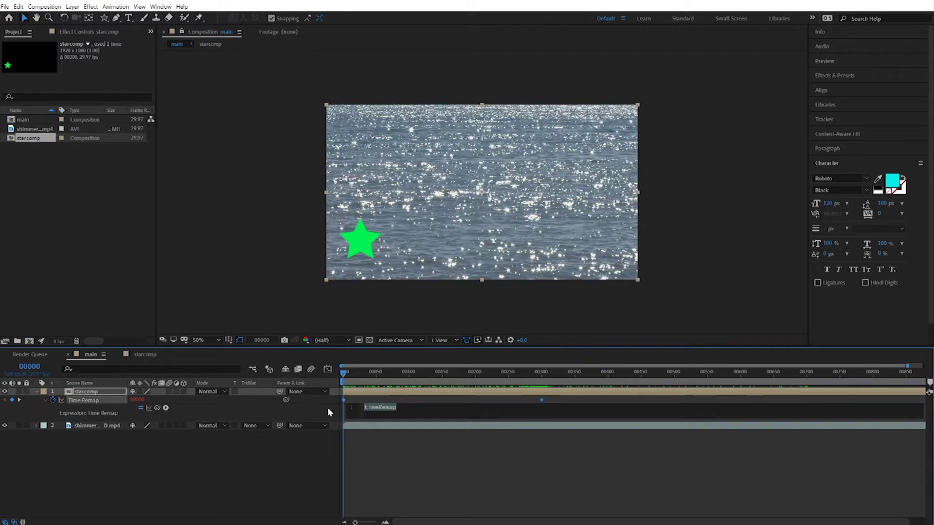
type("loop")
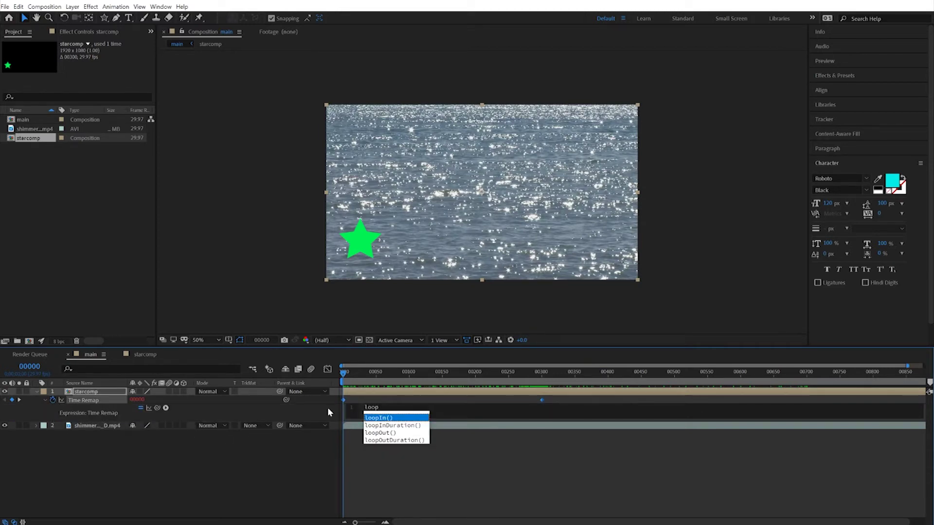
key("Down")
key("Down")
key("Return")
left_click(293, 380)
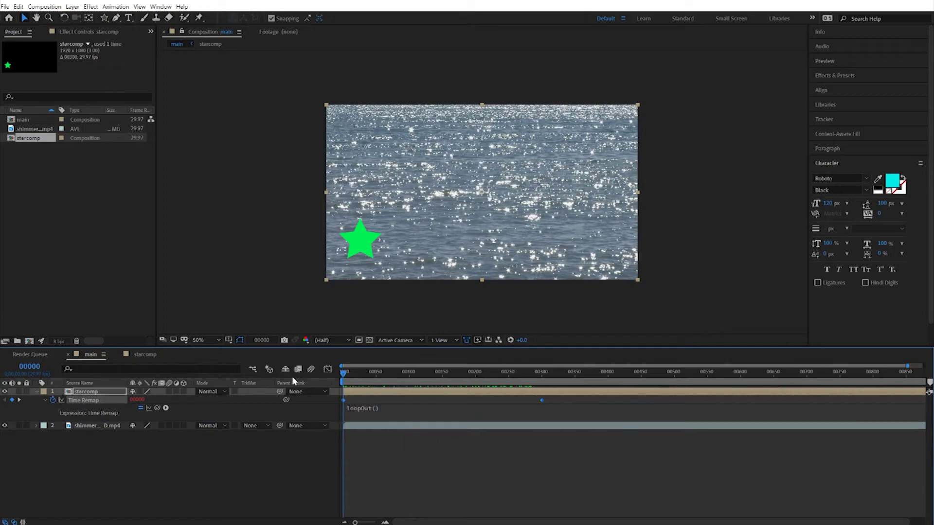
Scrub to the loop point and examine the frames around frame 300.
left_click_drag(343, 375, 543, 389)
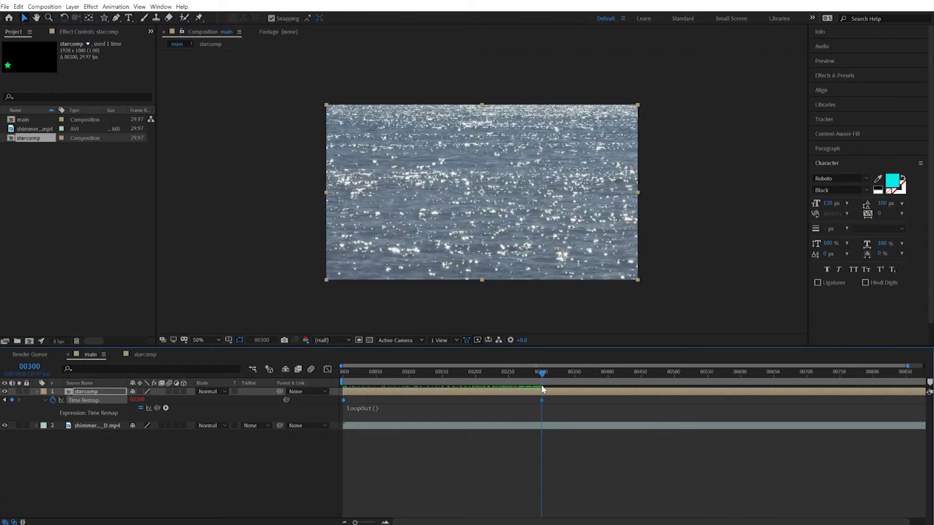
left_click_drag(543, 389, 538, 392)
left_click(526, 400)
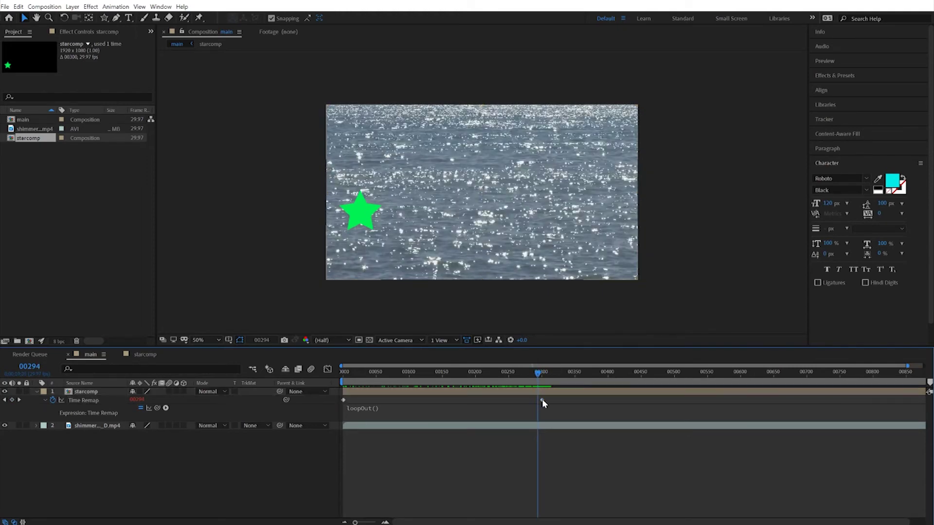
Set the value of the last Time Remap keyframe, at frame 300, to 299.
left_click(542, 399)
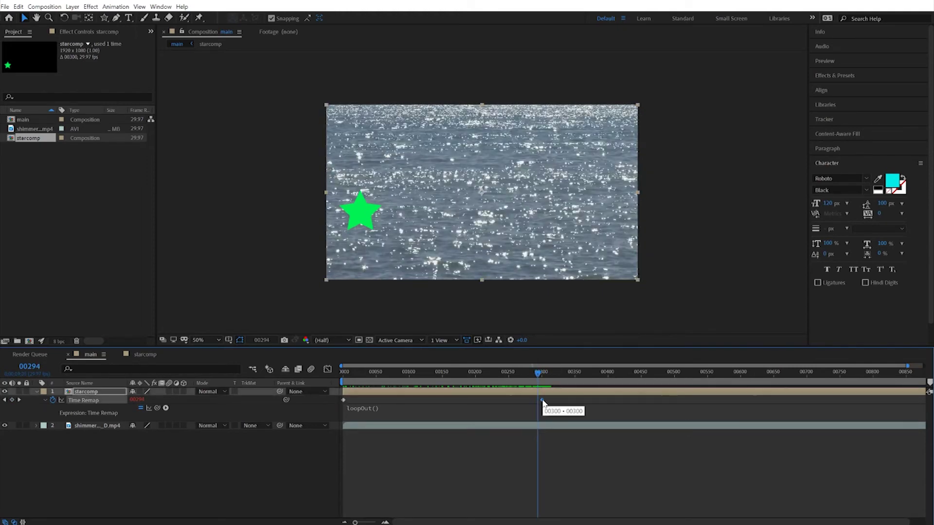
left_click(20, 400)
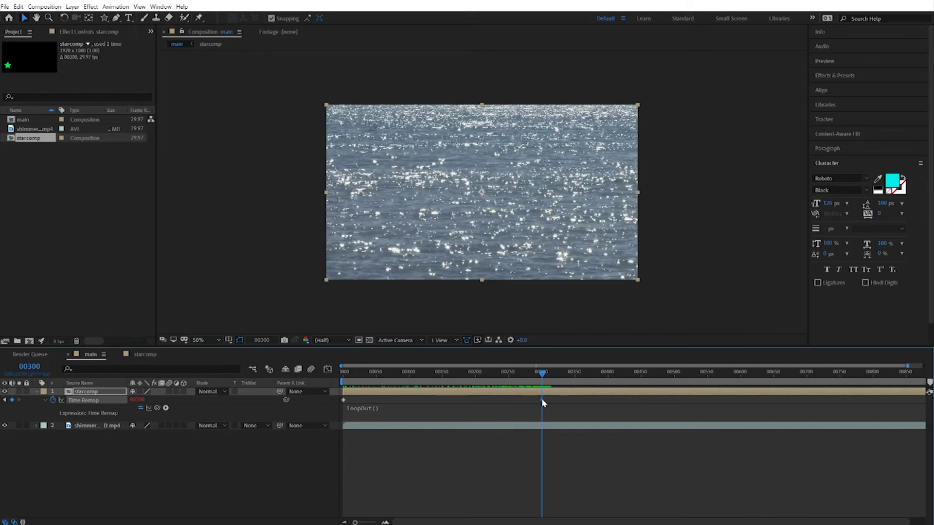
left_click(138, 400)
type("299")
key("Return")
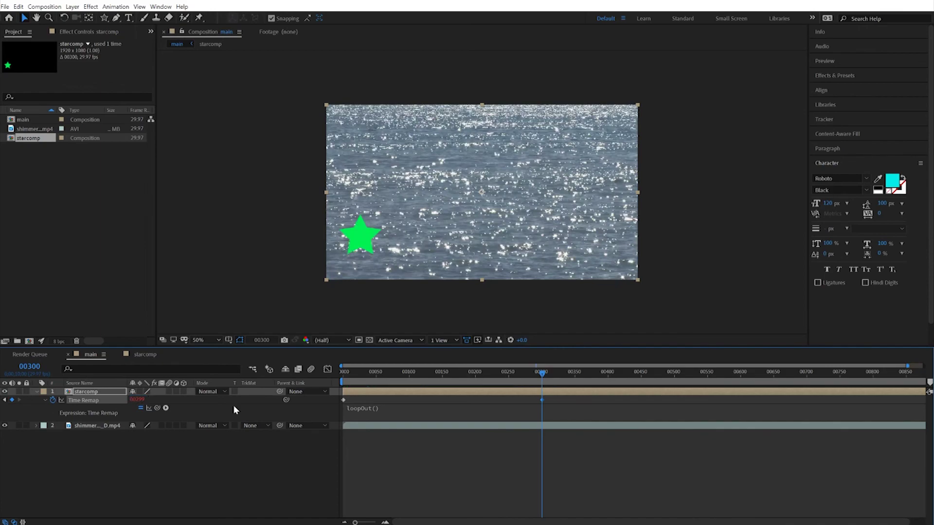
Preview the looping star animation across the loop point and again from the first frame.
key("space")
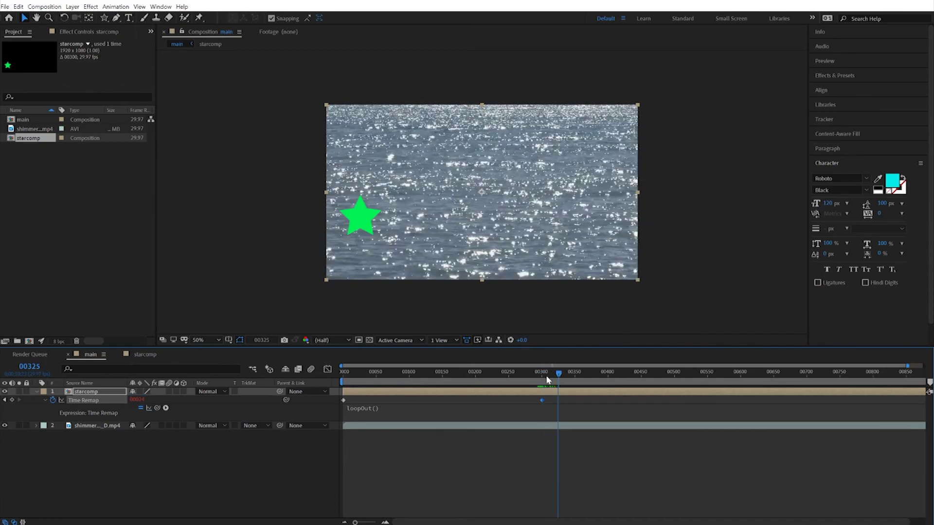
key("Home")
key("space")
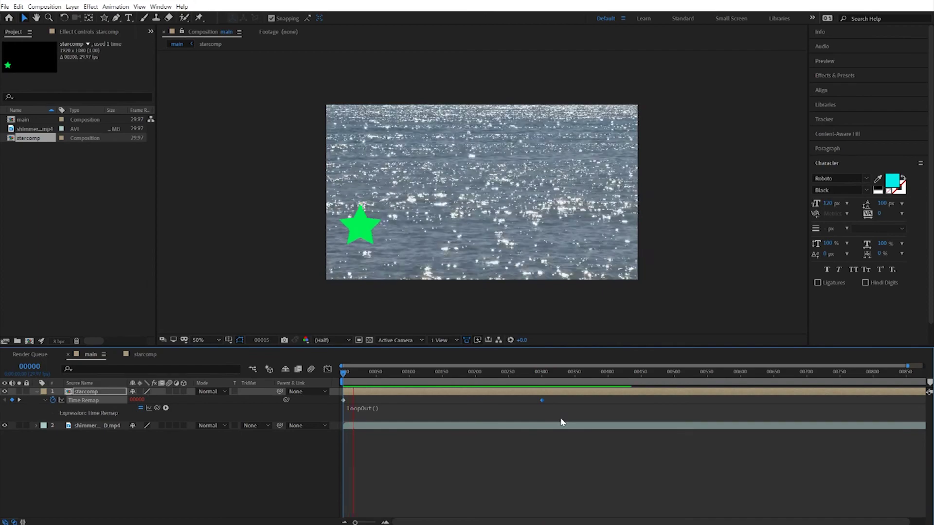